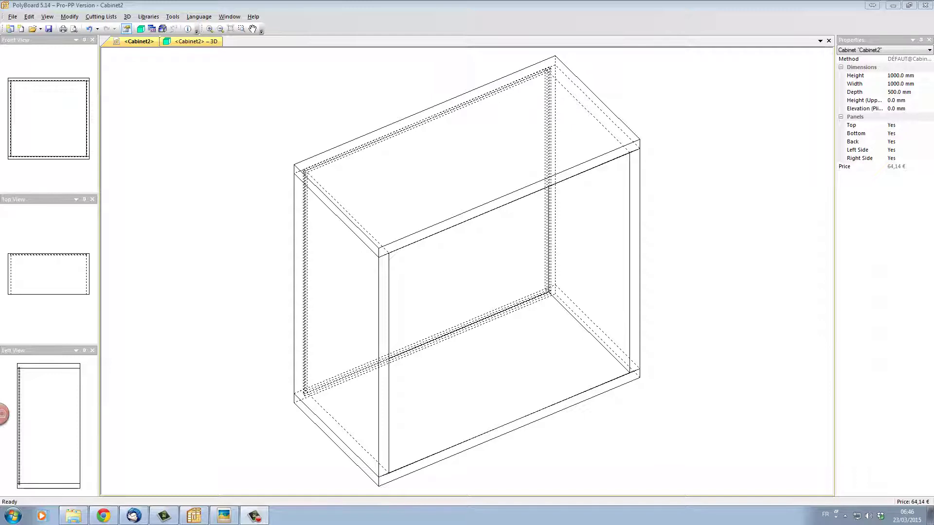
Step: Bring up the Hafele runner diagram, centred, showing inside width LW − 42 and length NL − 10
left_click(224, 516)
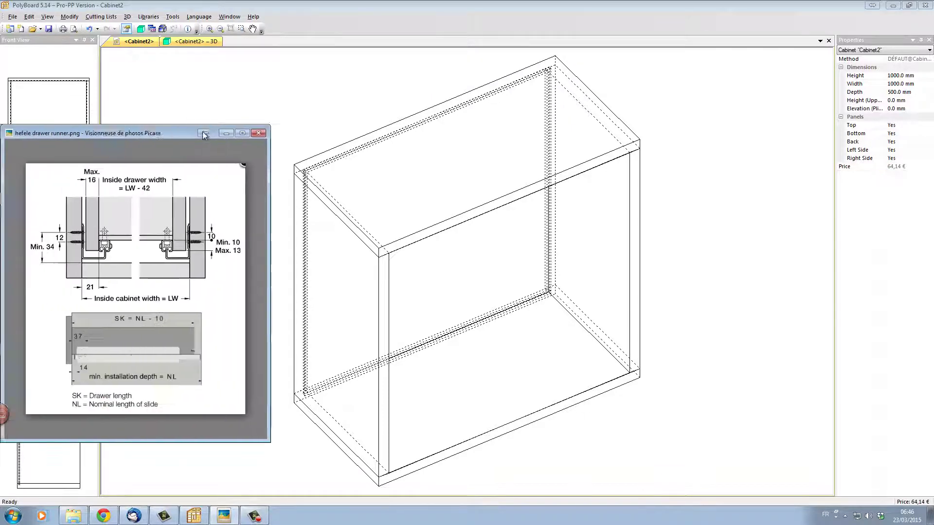
left_click_drag(179, 95, 406, 101)
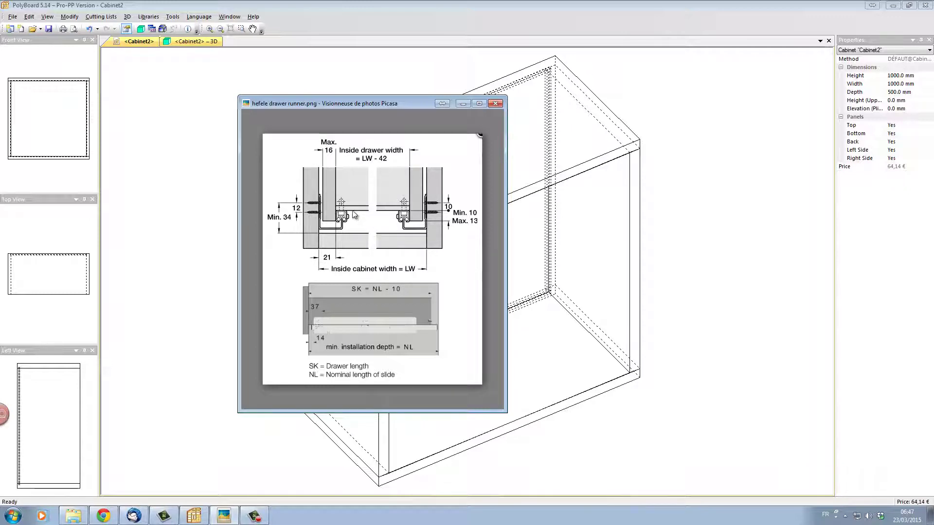
Step: Fill the cabinet's inner zone with 4 identical-height applied drawers, 3.0 mm slack between fronts
key("Escape")
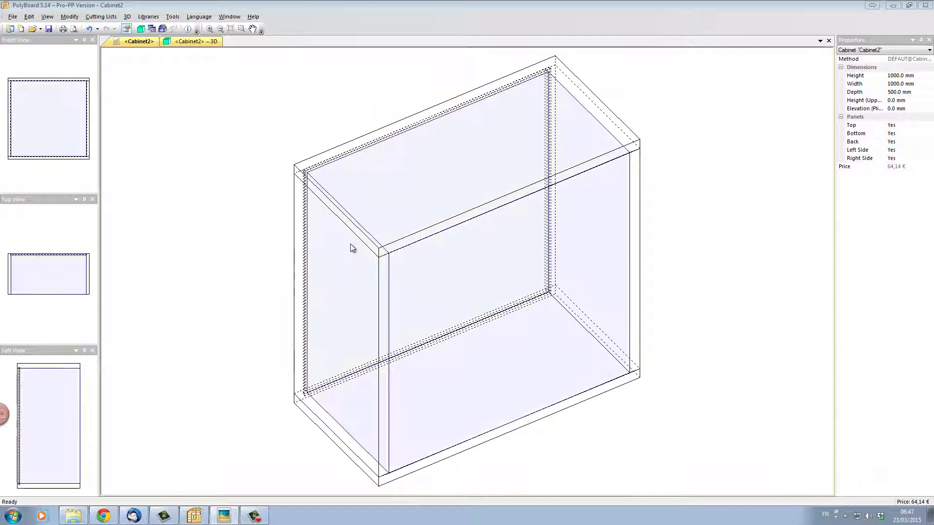
left_click(350, 245)
right_click(532, 258)
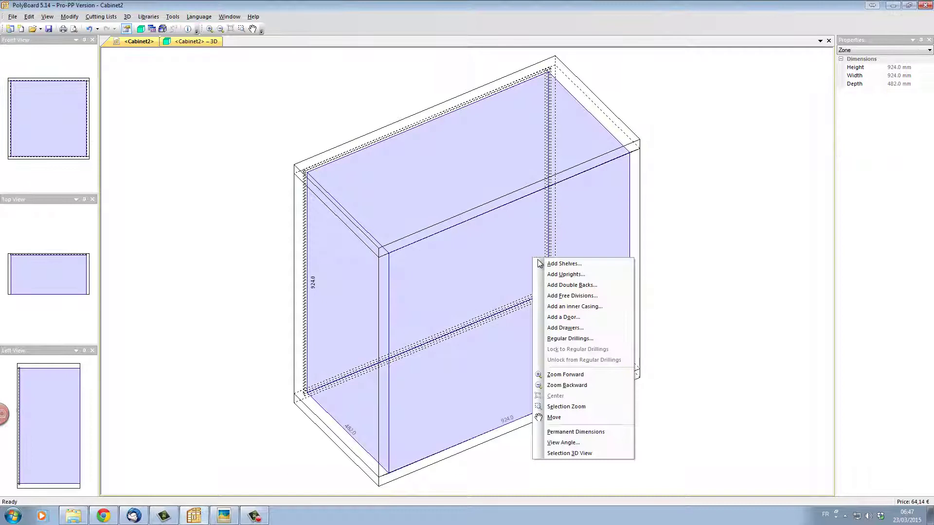
left_click(579, 328)
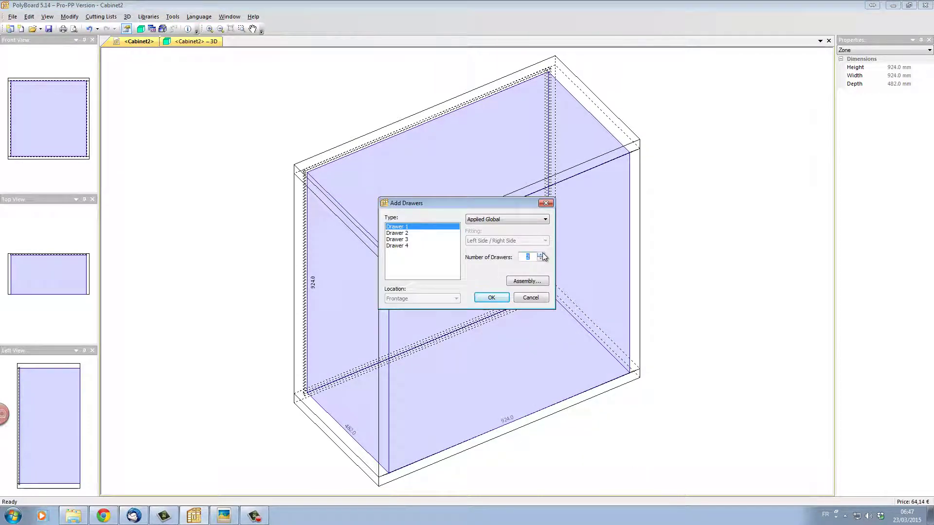
left_click(536, 280)
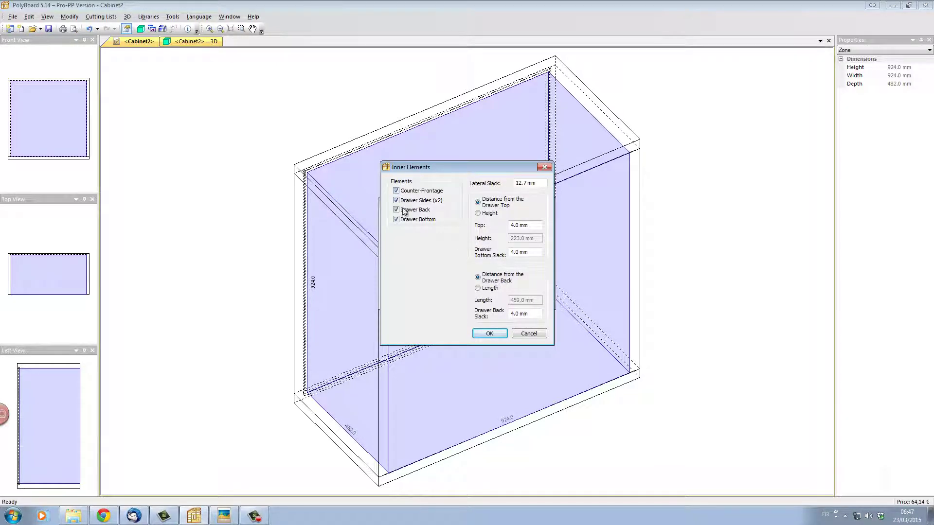
left_click(488, 335)
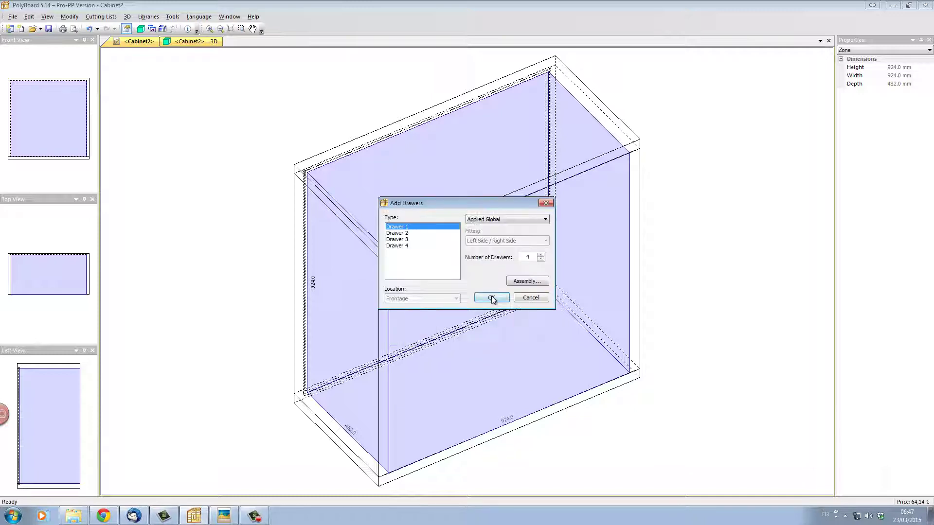
left_click(493, 295)
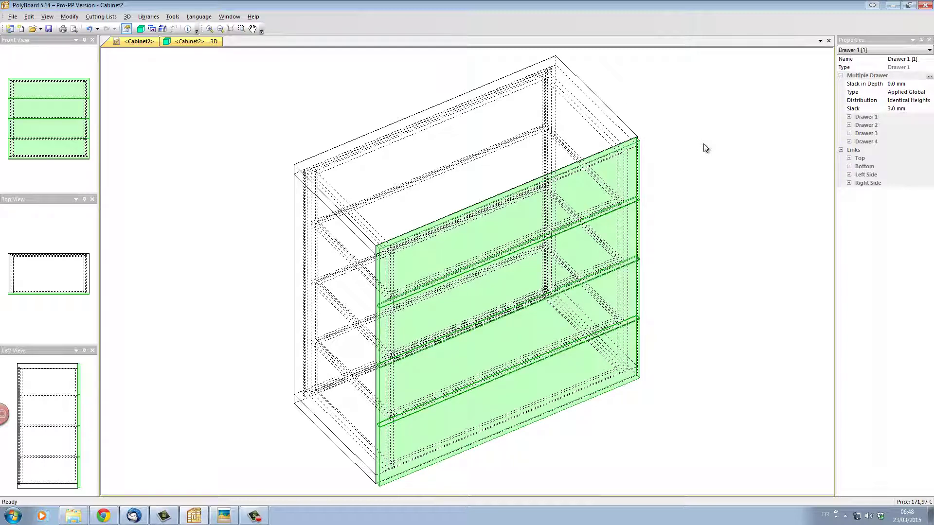
Step: Set panel material zz-0001 to 100% transparency in the Panels Materials library
left_click(149, 17)
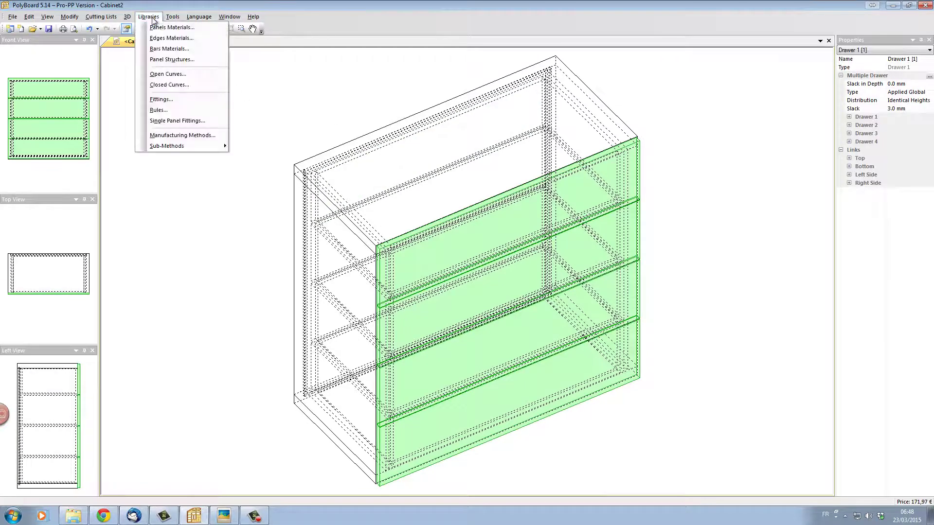
left_click(161, 26)
left_click_drag(651, 182, 649, 275)
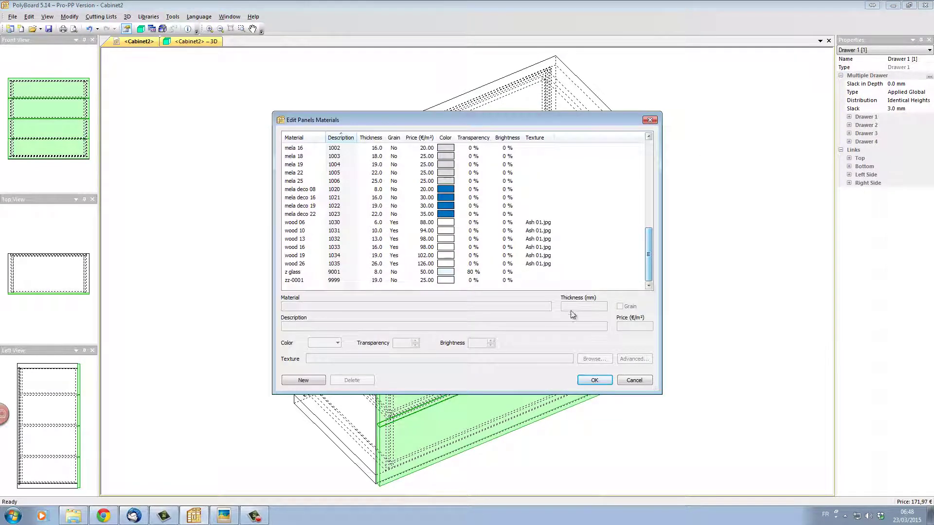
left_click(297, 281)
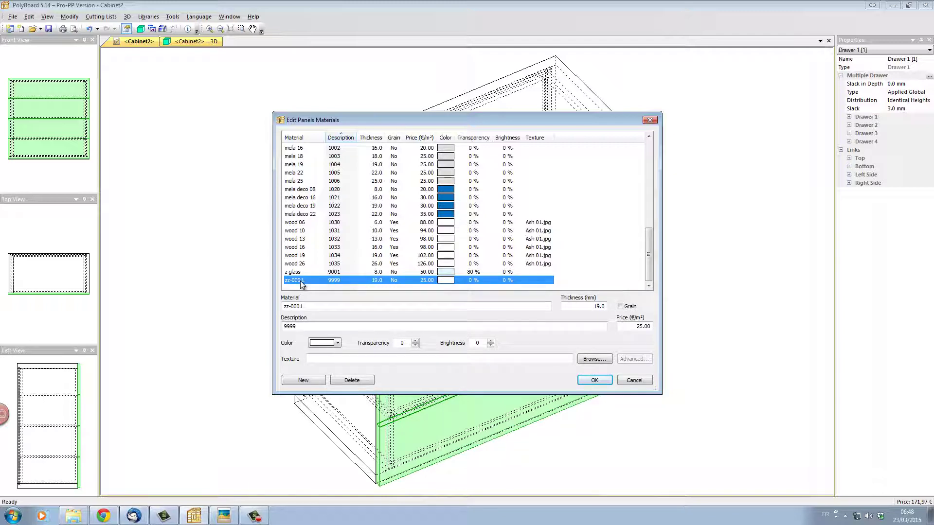
left_click(394, 344)
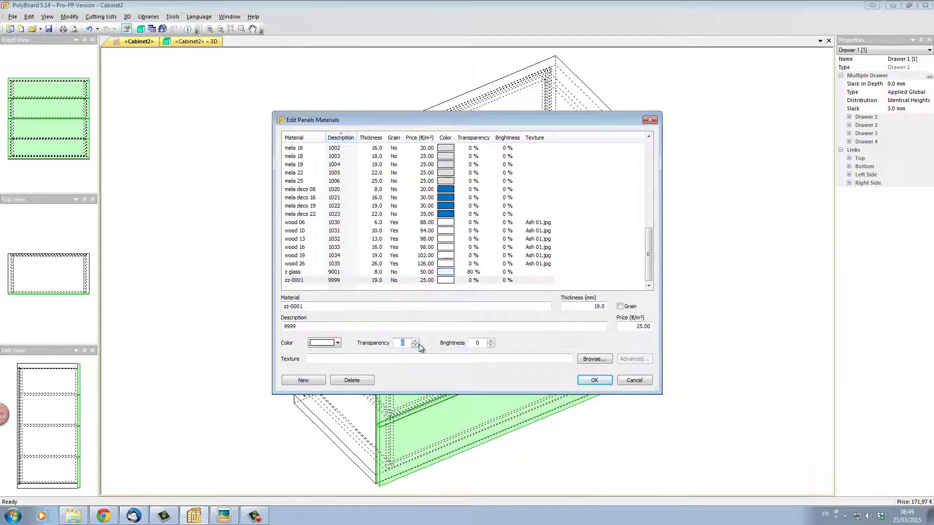
type("100")
key("Return")
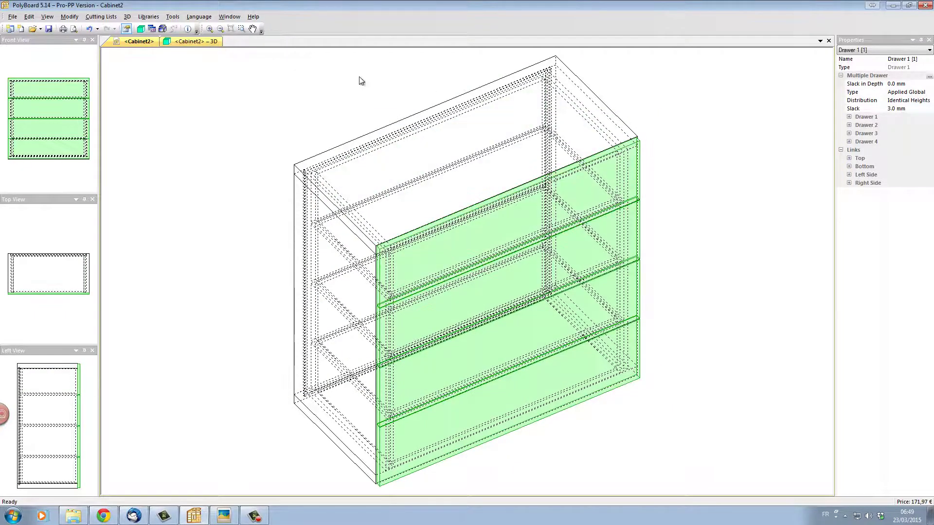
Step: Assign material zz-0001 (19.0) to Drawer (Frontage) panels throughout the whole cabinet
left_click(149, 17)
mouse_move(204, 146)
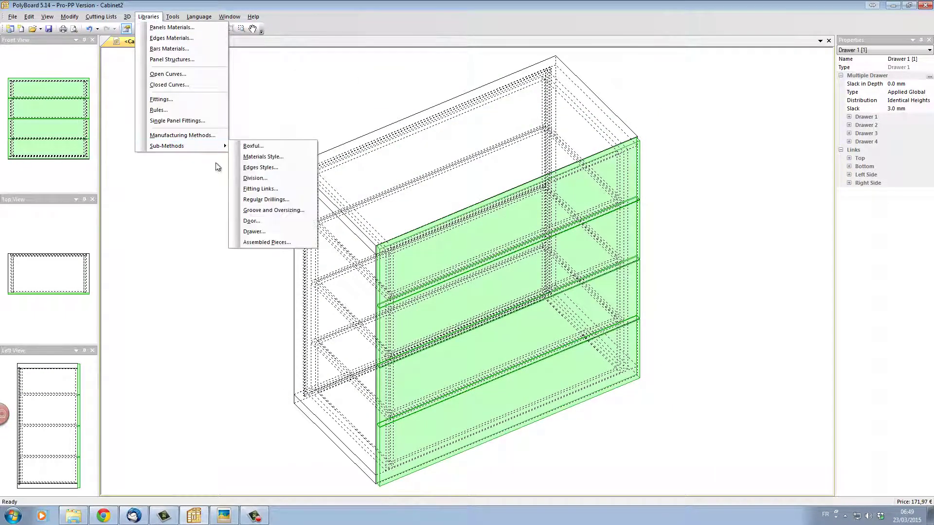
left_click(251, 159)
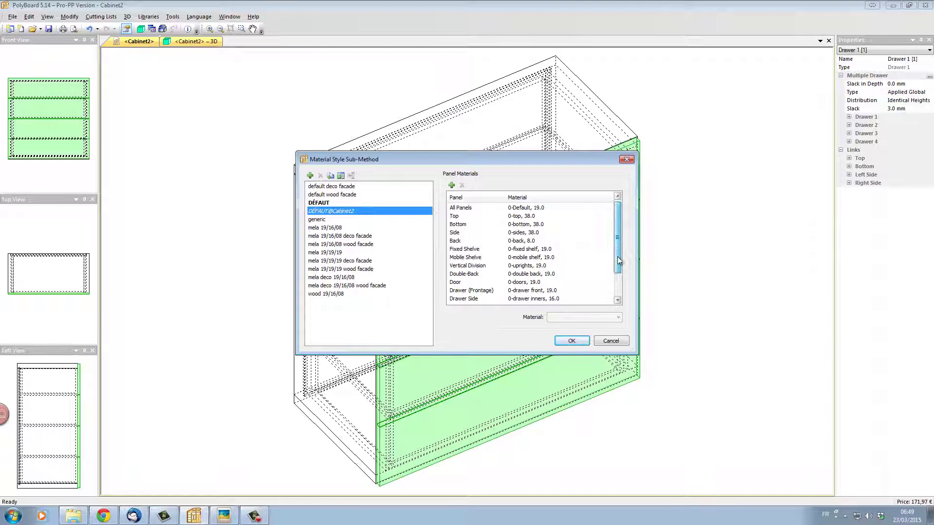
left_click_drag(617, 256, 621, 287)
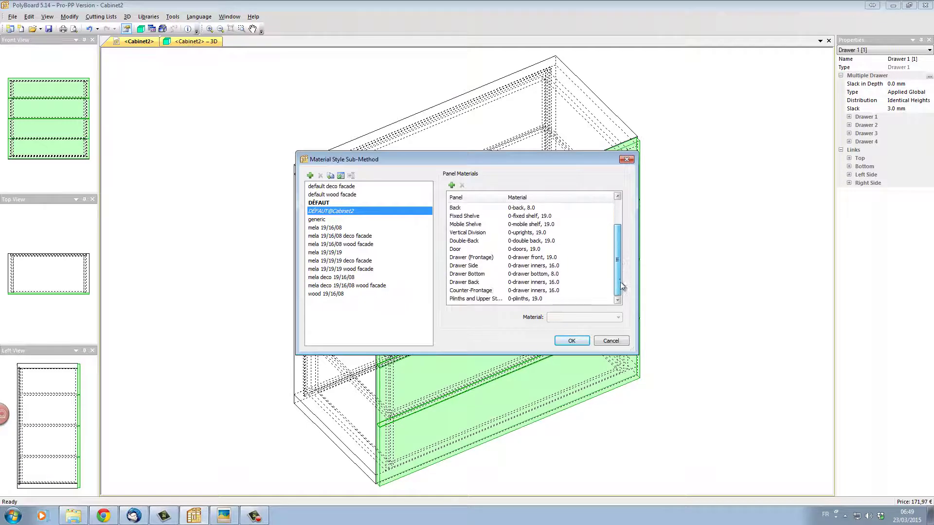
left_click(485, 260)
left_click(617, 317)
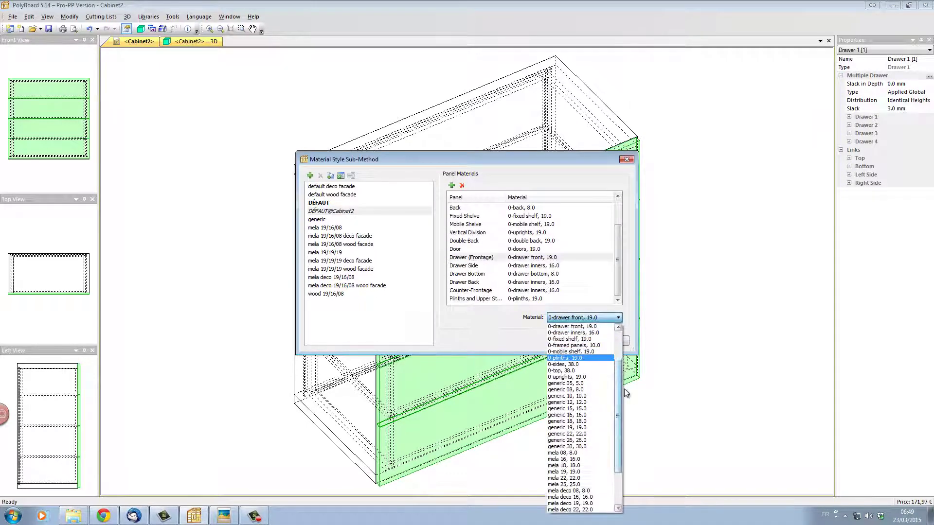
left_click_drag(618, 413, 619, 471)
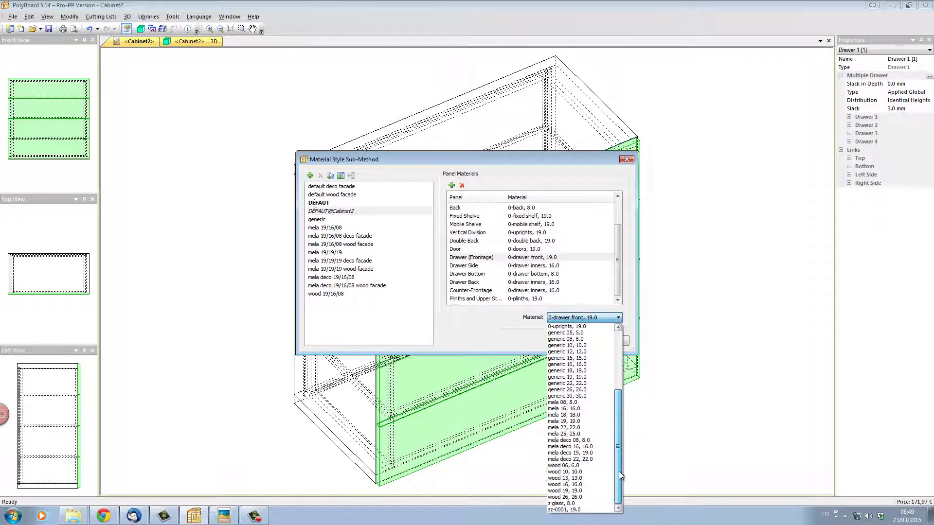
left_click(593, 509)
left_click(571, 341)
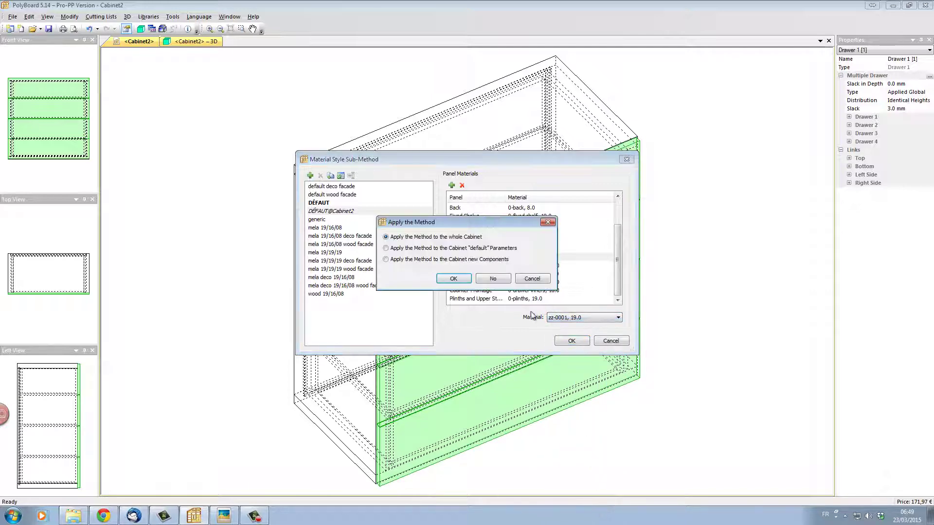
left_click(453, 279)
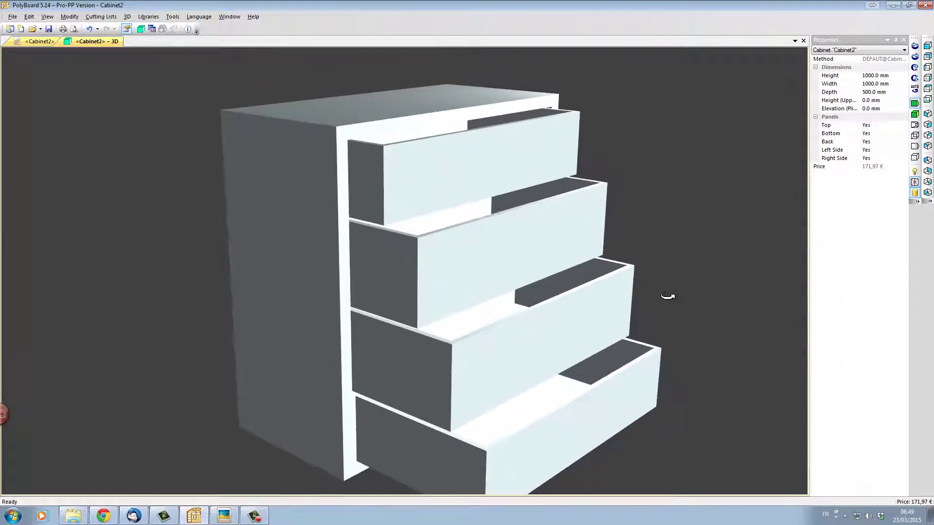
Step: Show the cabinet in 3D as a side-orbited wireframe with all four drawers pulled out
left_click(40, 43)
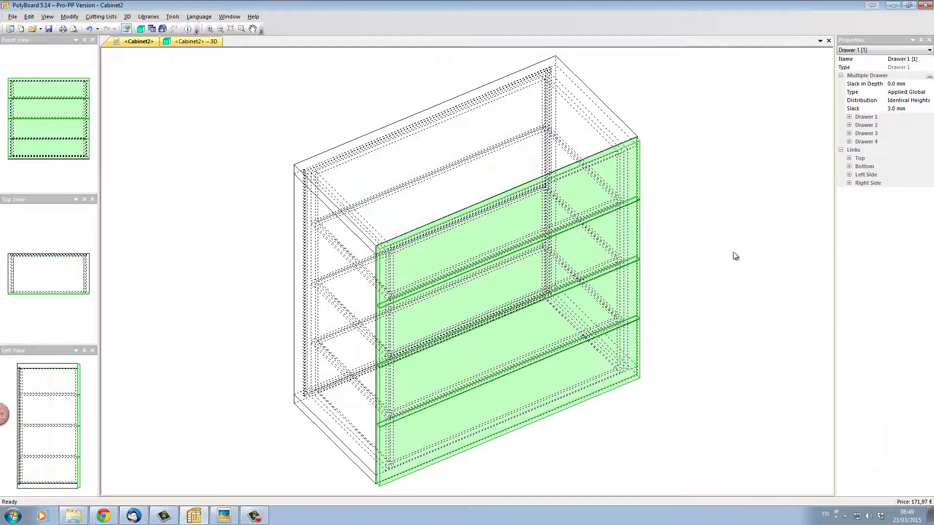
left_click(732, 194)
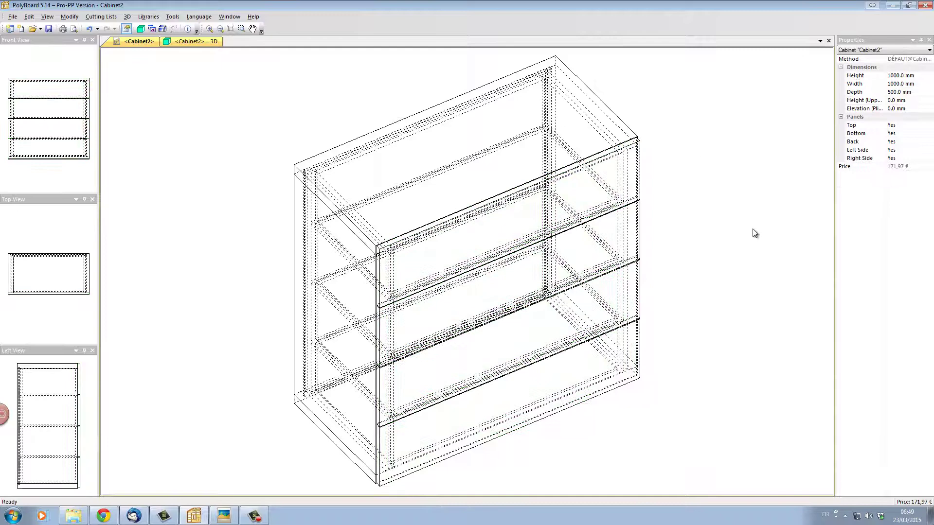
left_click(191, 42)
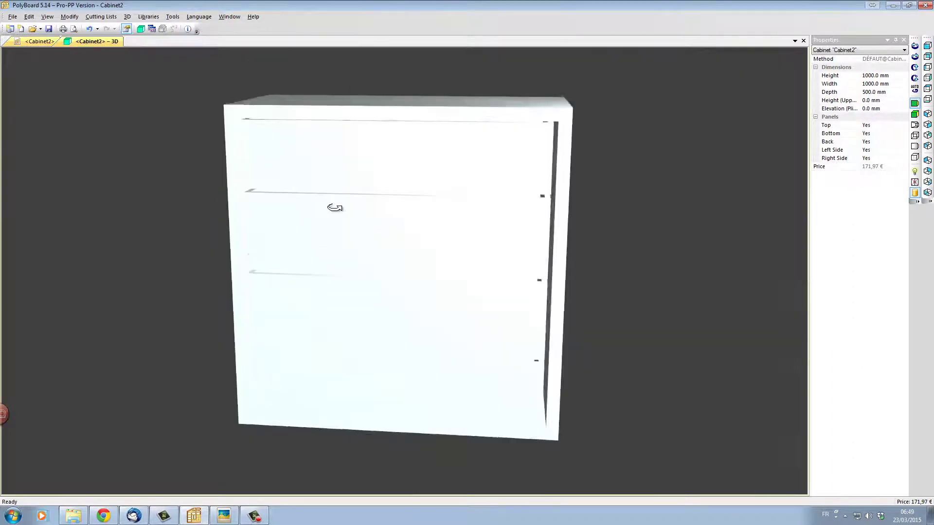
mouse_move(334, 208)
left_mouse_down()
mouse_move(344, 198)
mouse_move(447, 234)
mouse_move(538, 316)
mouse_move(604, 252)
left_mouse_up()
key("w")
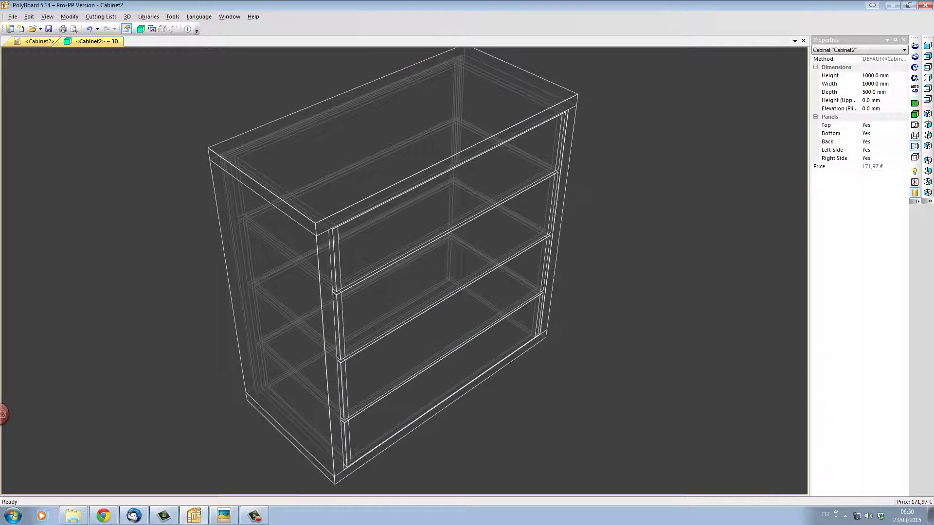
left_click(914, 182)
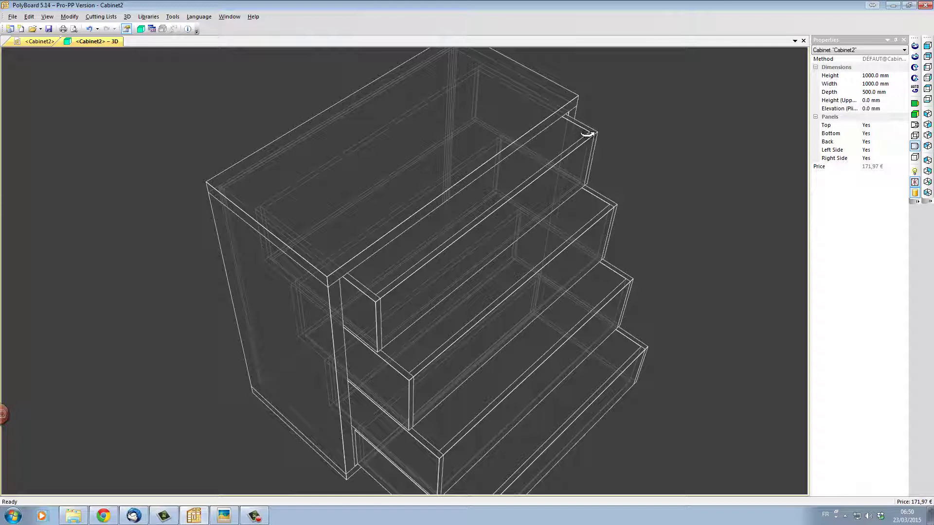
left_click(149, 16)
mouse_move(174, 148)
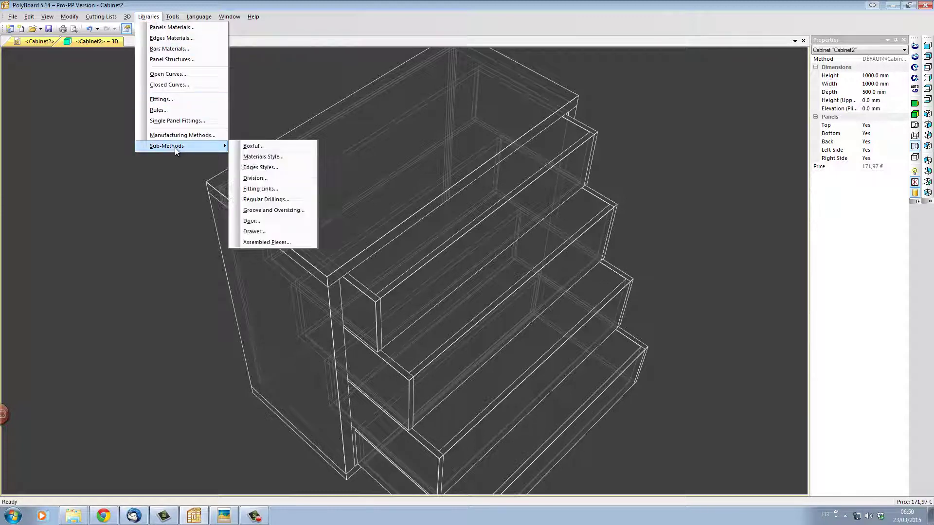
left_click(287, 236)
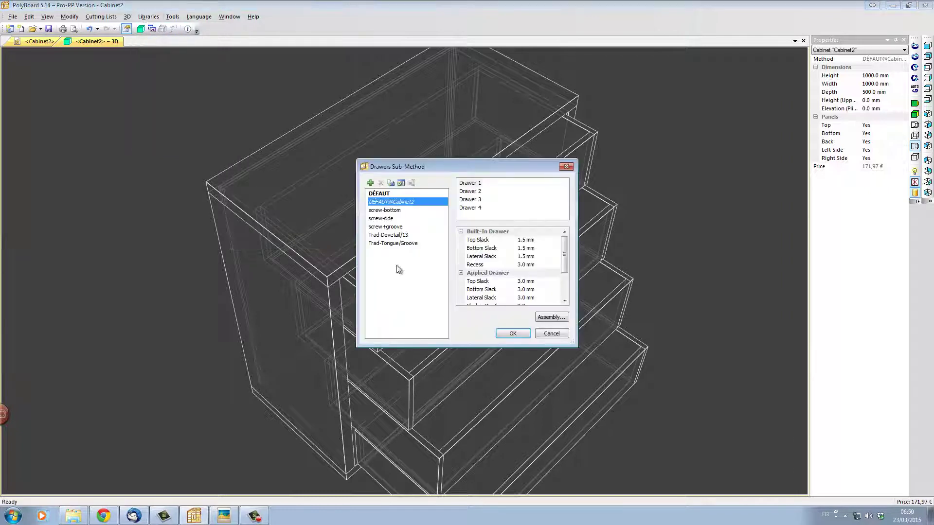
left_click_drag(512, 180, 224, 82)
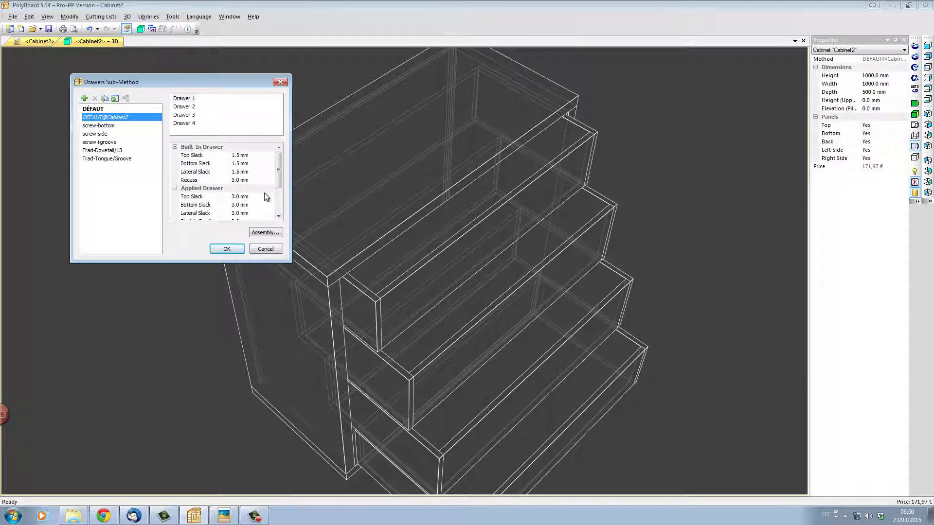
left_click(276, 232)
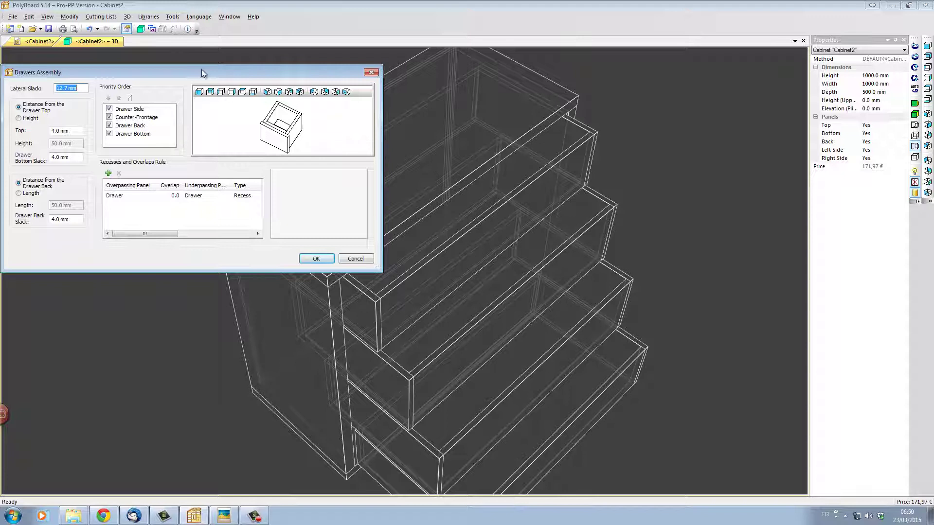
left_click_drag(201, 69, 227, 120)
mouse_move(289, 188)
left_mouse_down()
mouse_move(267, 165)
mouse_move(311, 173)
mouse_move(291, 195)
mouse_move(297, 190)
left_mouse_up()
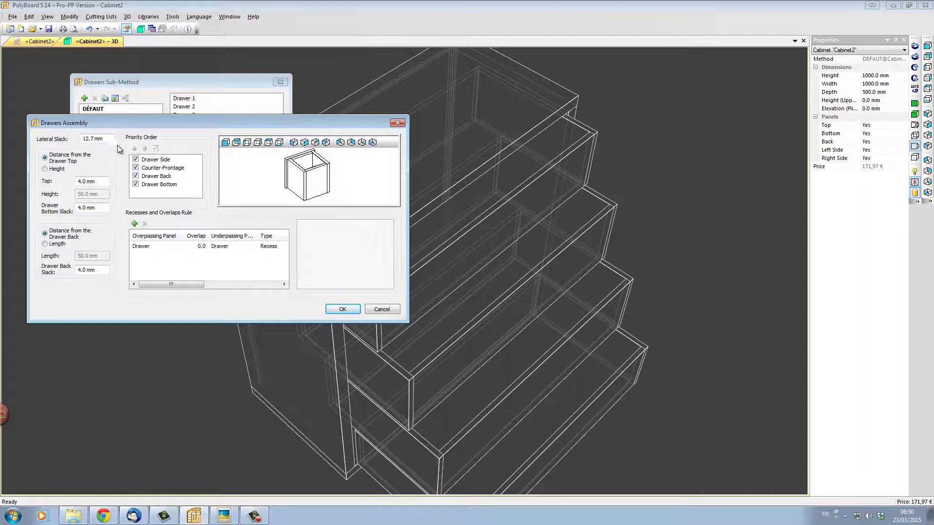
left_click_drag(113, 140, 76, 143)
type("5")
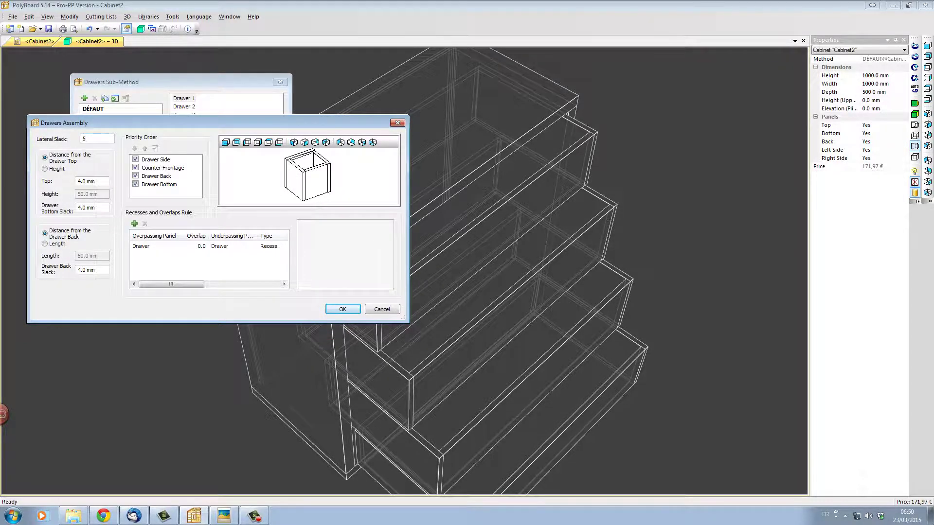
key("alt+Tab")
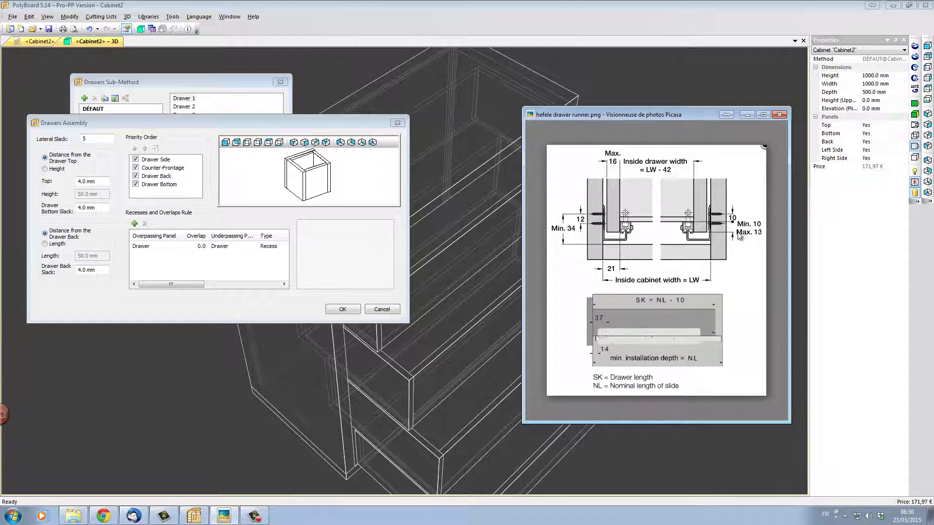
key("super+Tab")
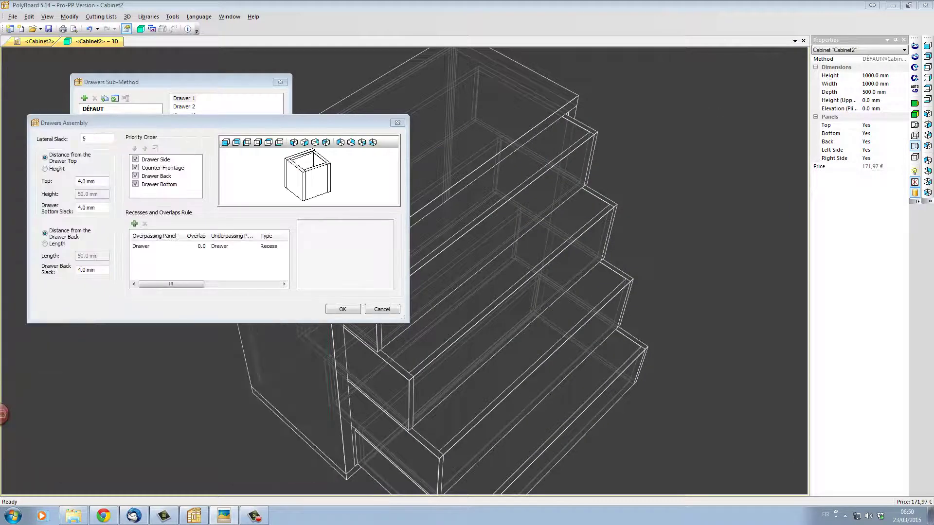
Step: Add a rule: drawer sides and counter-frontage overlap the drawer bottom by 13 mm in an 8 mm groove
left_click(134, 224)
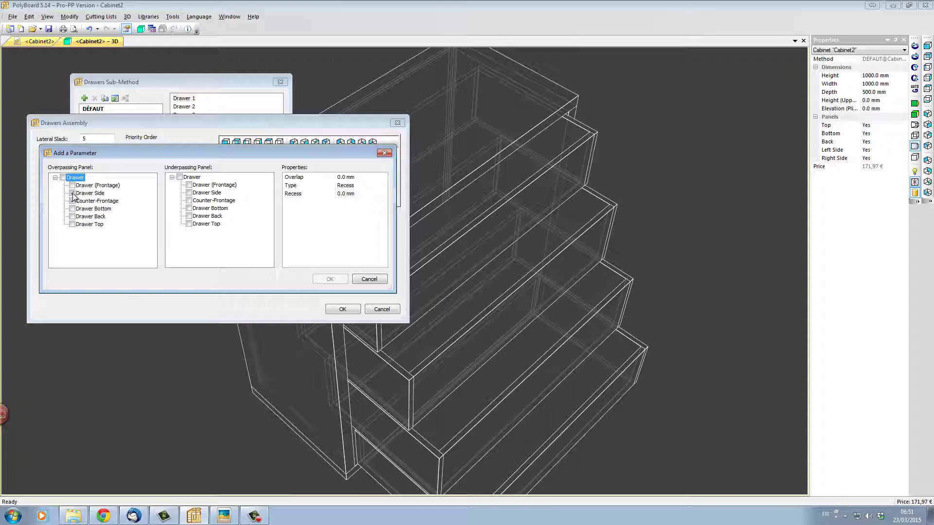
left_click(190, 208)
left_click(346, 177)
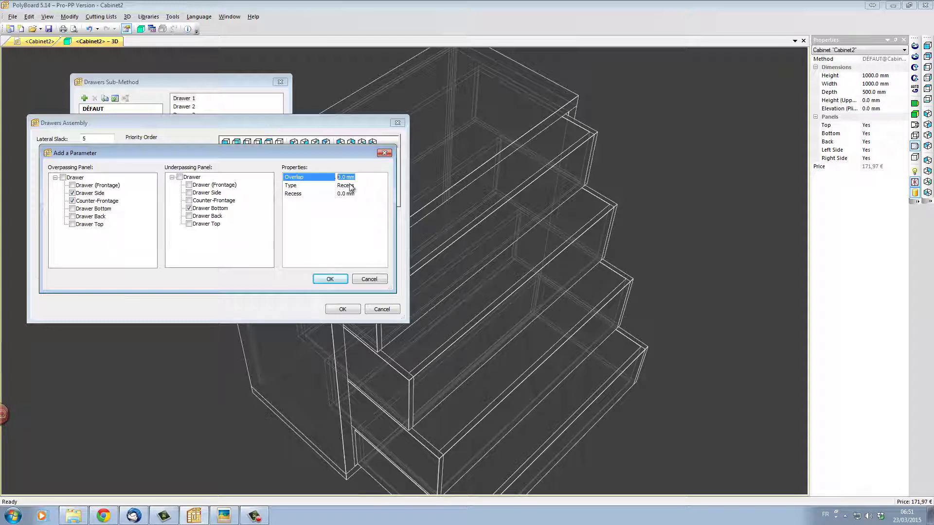
type("13")
key("Return")
left_click(364, 186)
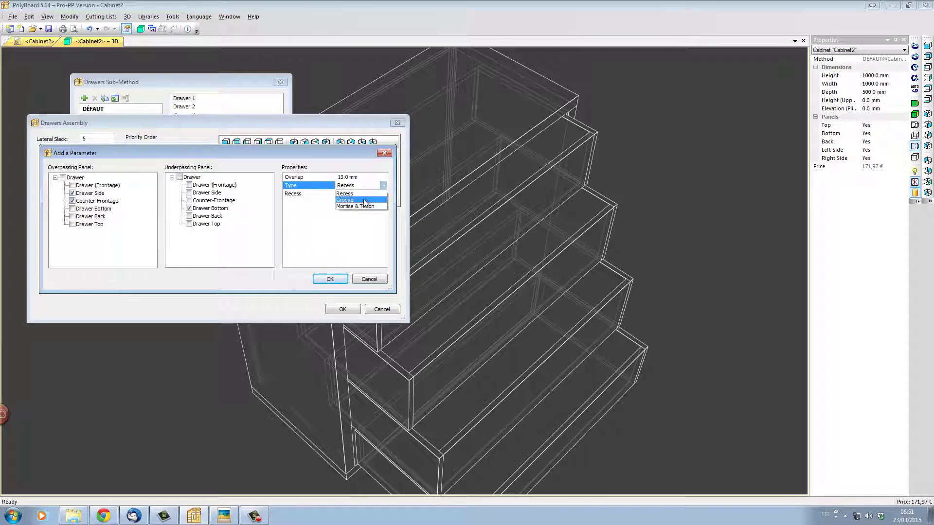
left_click(336, 193)
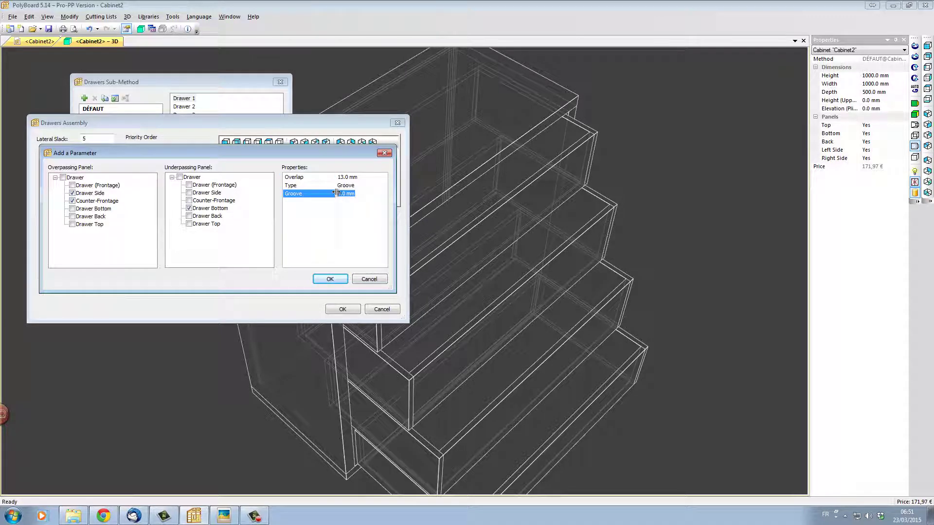
type("8")
key("Return")
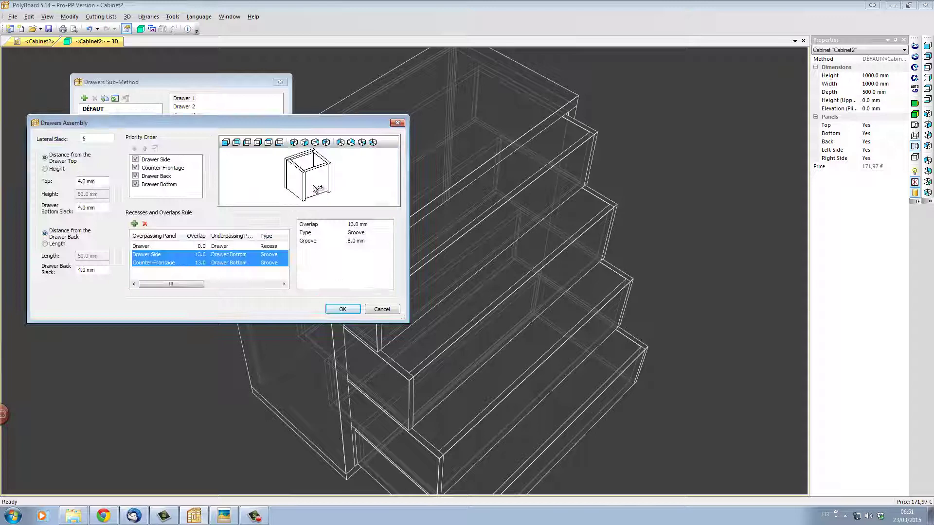
Step: Reorder the assembly priority so Drawer Back sits last, below Drawer Bottom
left_click_drag(316, 189, 313, 155)
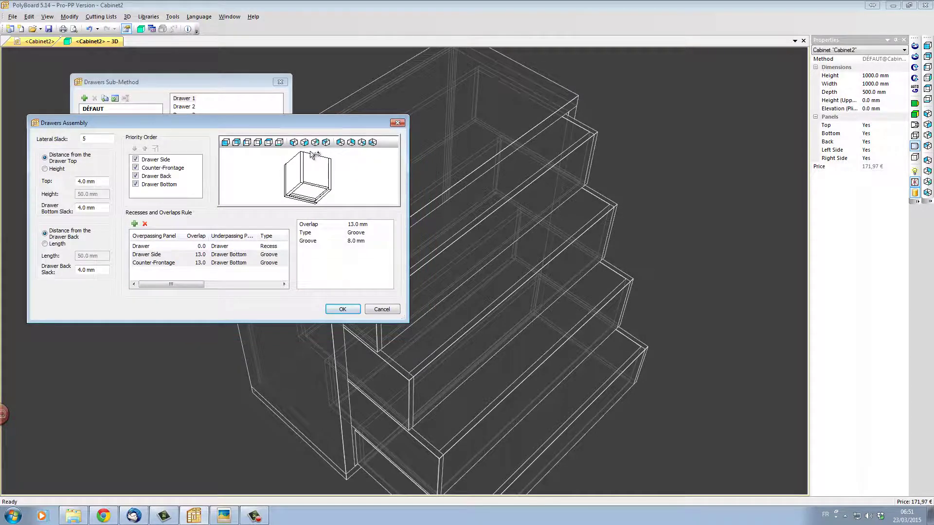
scroll(321, 201, "up", 3)
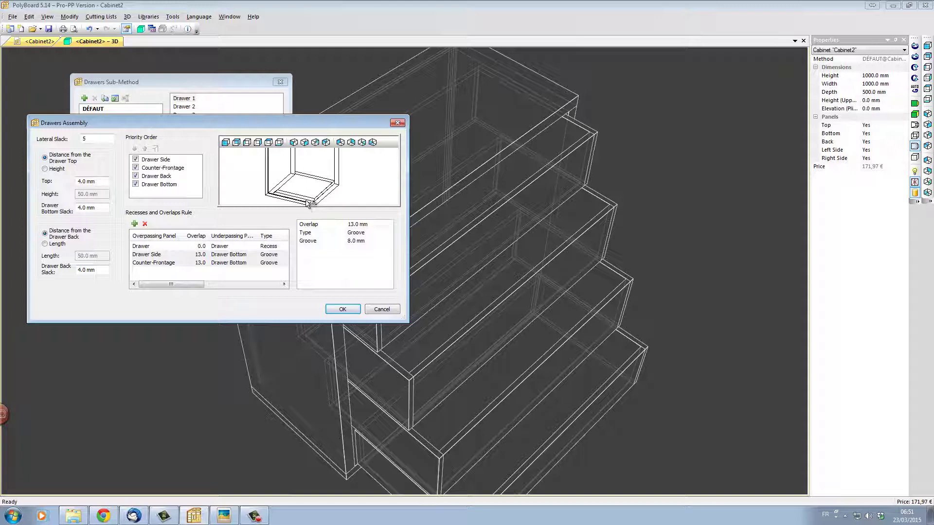
key("alt+Tab")
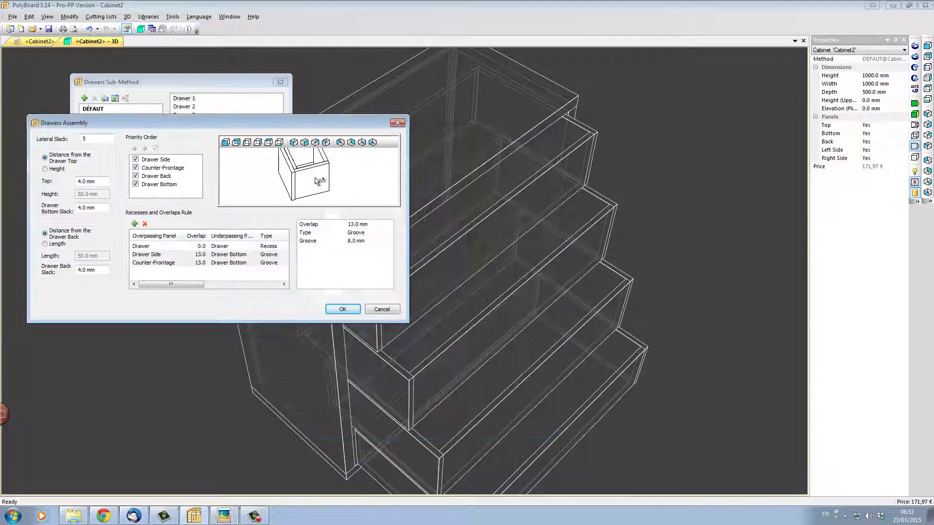
key("alt+Tab")
mouse_move(293, 176)
left_mouse_down()
mouse_move(311, 186)
mouse_move(307, 169)
left_mouse_up()
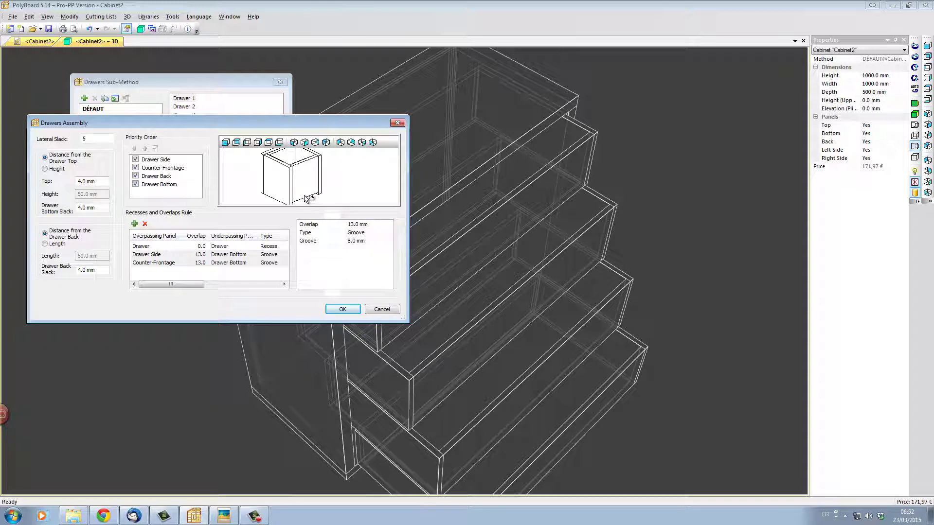
left_click(167, 176)
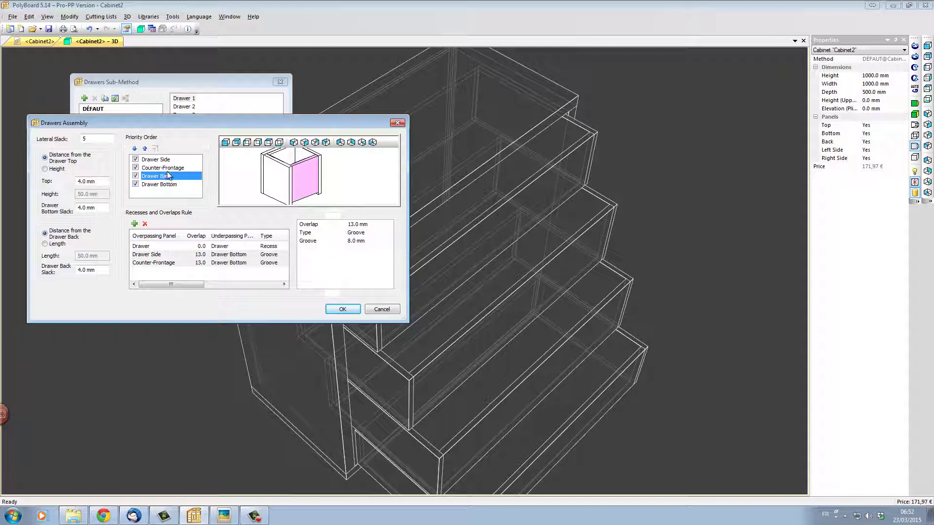
left_click(135, 149)
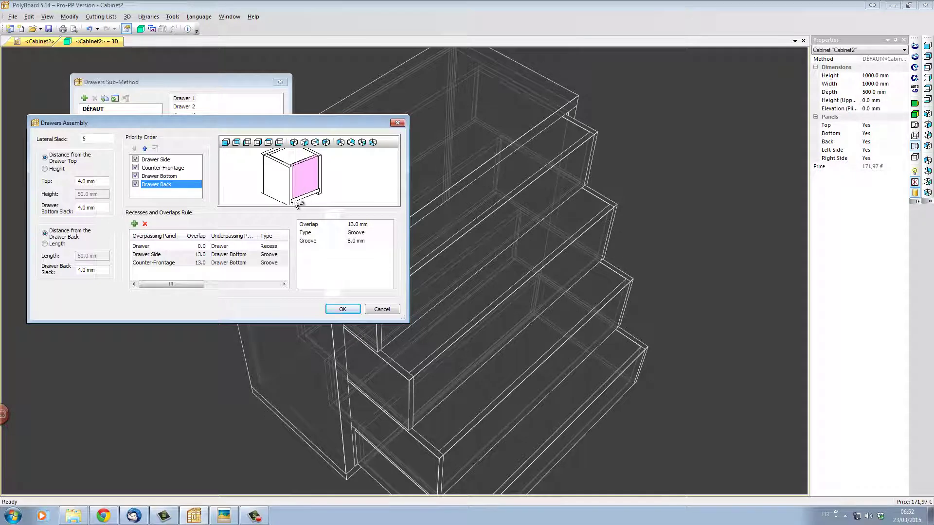
Step: Mitre-joint Drawer Side with Counter-Frontage in the priority order and accept Drawers Assembly
left_click_drag(315, 196, 351, 189)
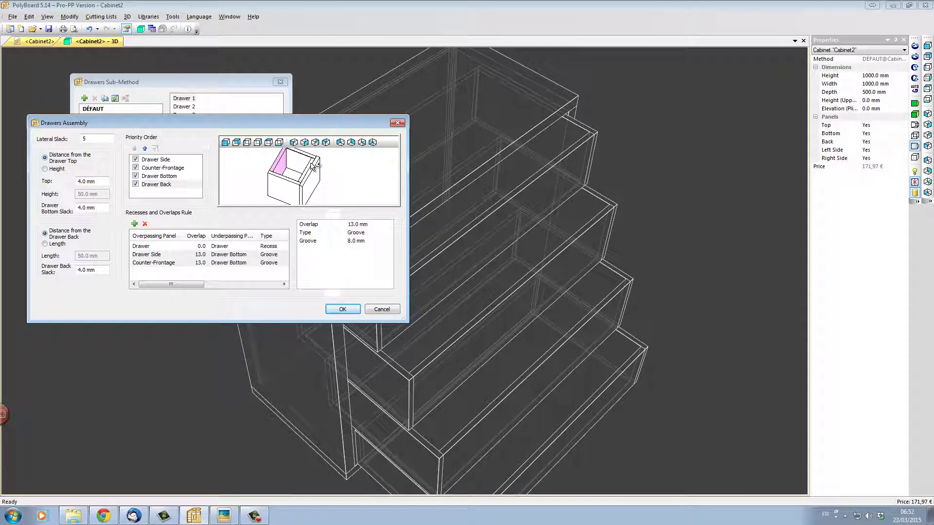
left_click(157, 162)
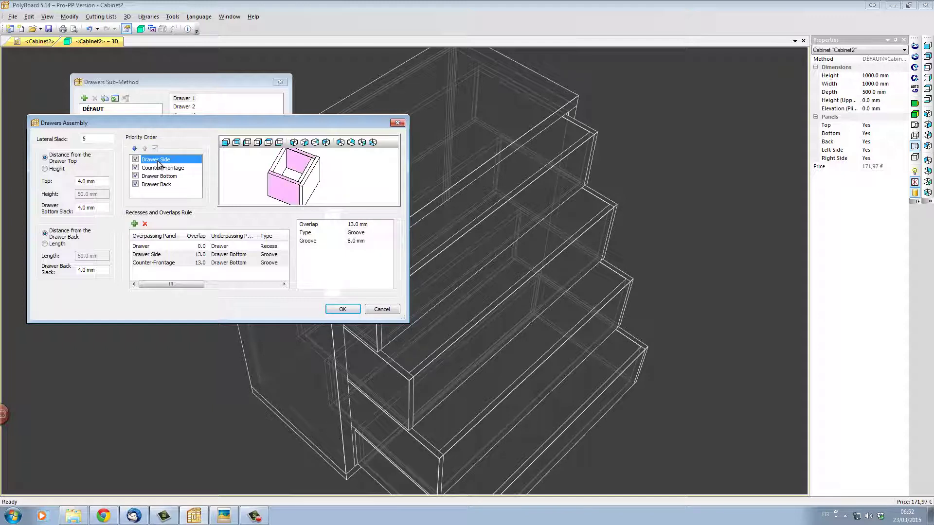
left_click(160, 168, "ctrl")
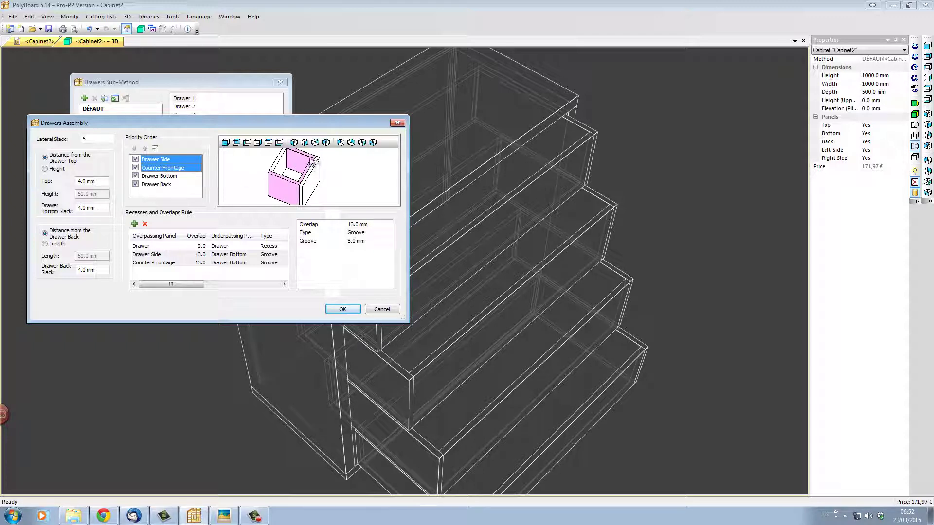
left_click(155, 149)
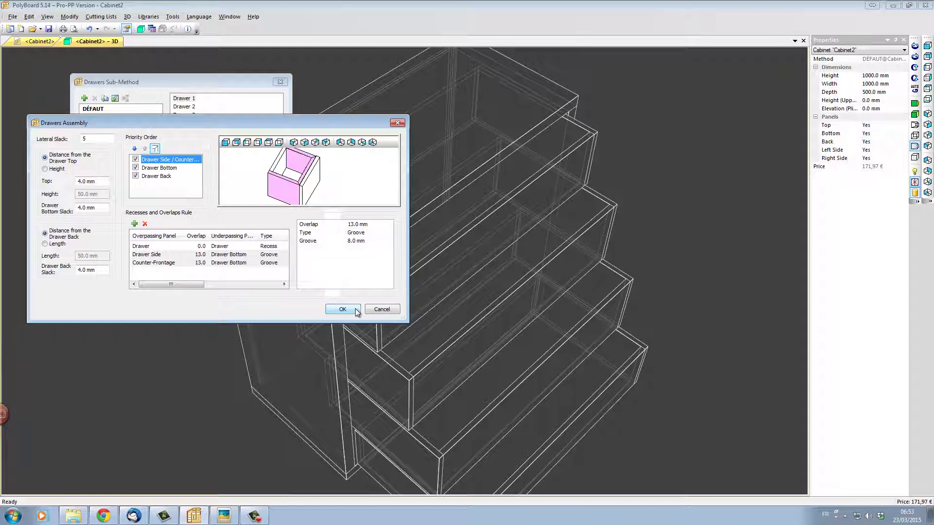
left_click(343, 309)
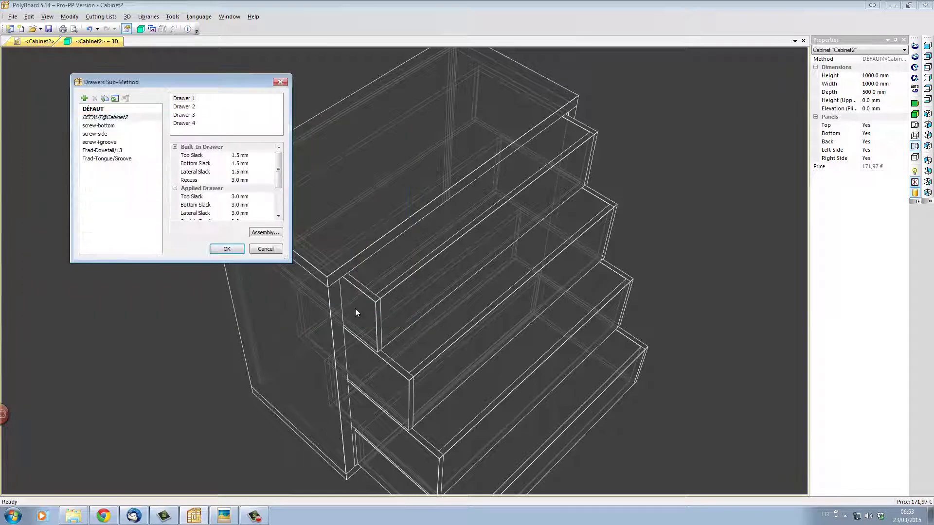
Step: Apply the revised drawer sub-method to the cabinet's four drawers and orbit to inspect them
left_click(230, 249)
left_click(175, 196)
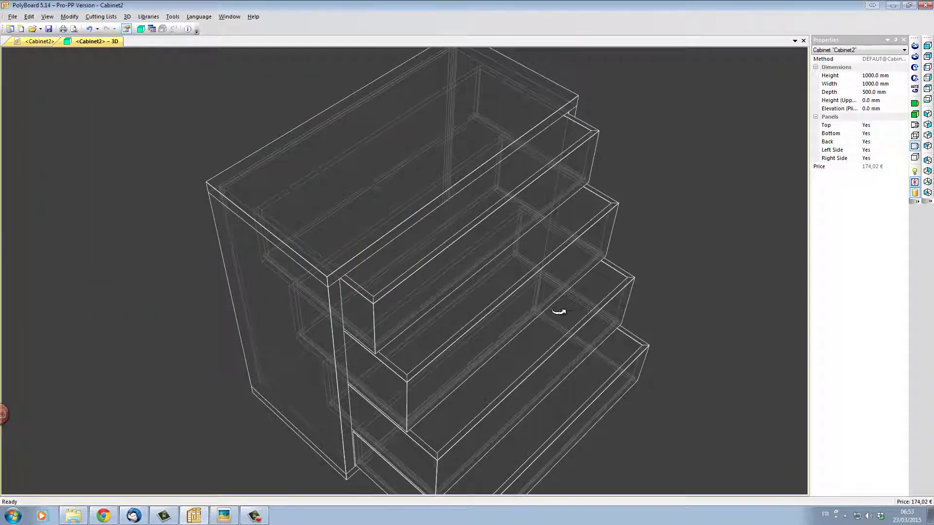
left_click_drag(609, 382, 598, 344)
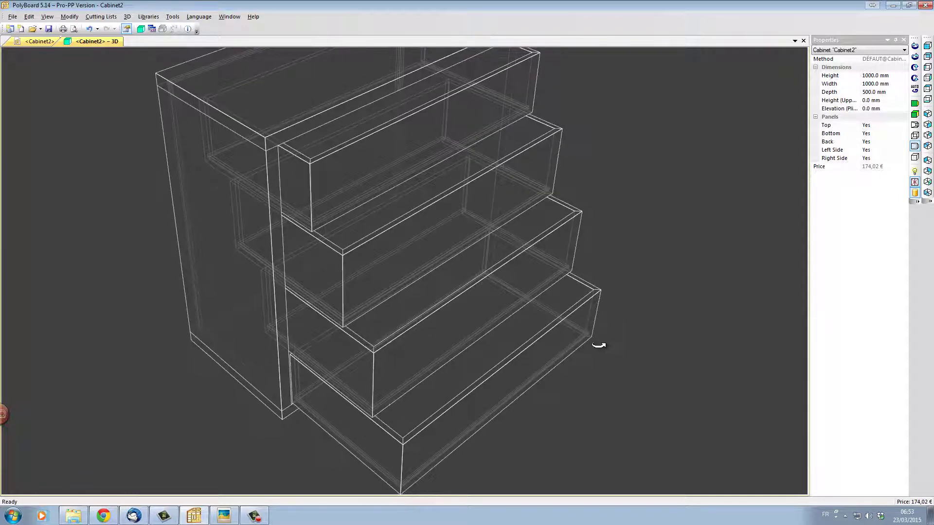
left_click_drag(479, 291, 410, 287)
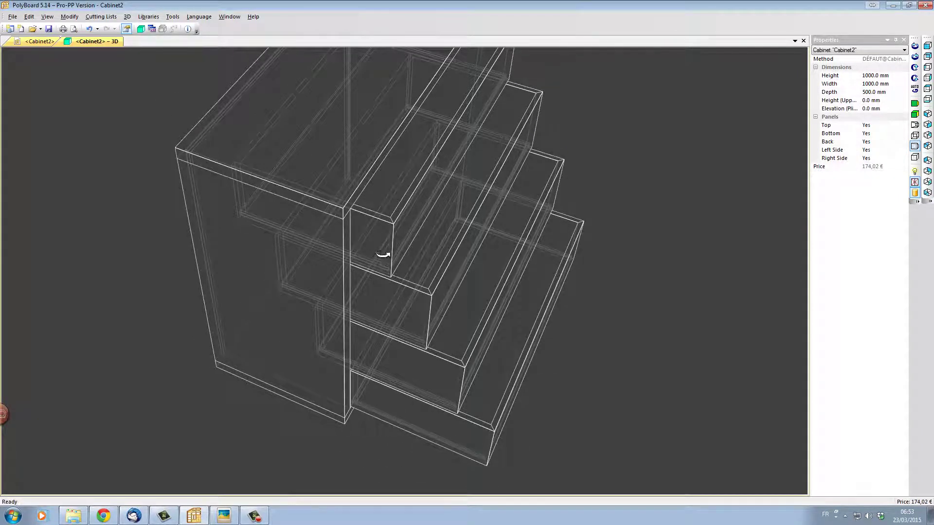
left_click_drag(316, 297, 600, 257)
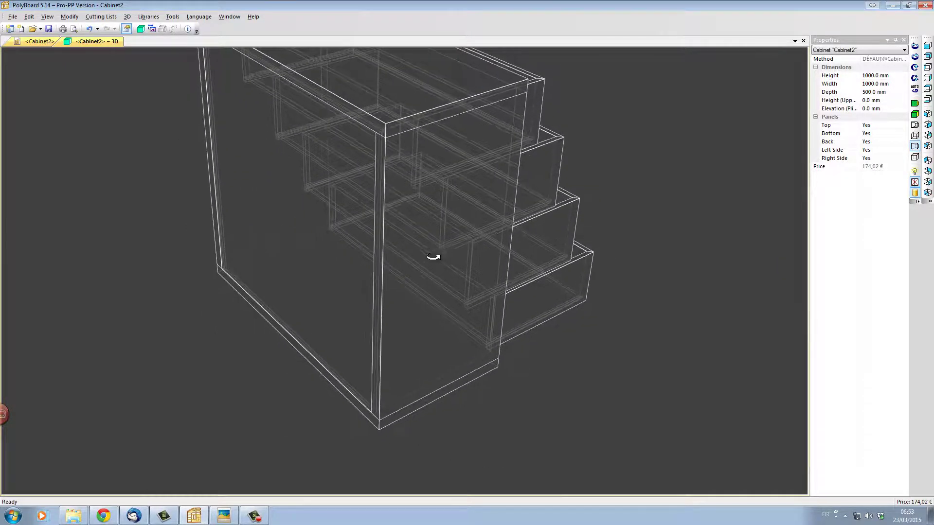
mouse_move(590, 298)
left_mouse_down()
mouse_move(365, 322)
mouse_move(448, 267)
mouse_move(570, 320)
mouse_move(611, 371)
mouse_move(484, 302)
mouse_move(486, 202)
mouse_move(410, 169)
mouse_move(421, 252)
mouse_move(461, 265)
mouse_move(608, 273)
left_mouse_up()
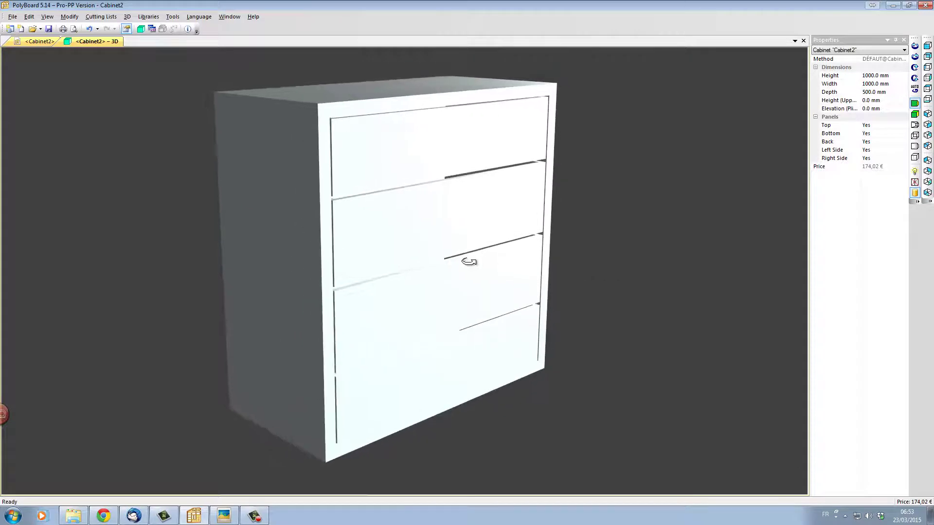
Step: Duplicate DÉFAUT@Cabinet2 as a drawer sub-method named hefele, then show the cabinet in wireframe
left_click_drag(472, 262, 320, 238)
scroll(321, 238, "up", 3)
left_click(149, 16)
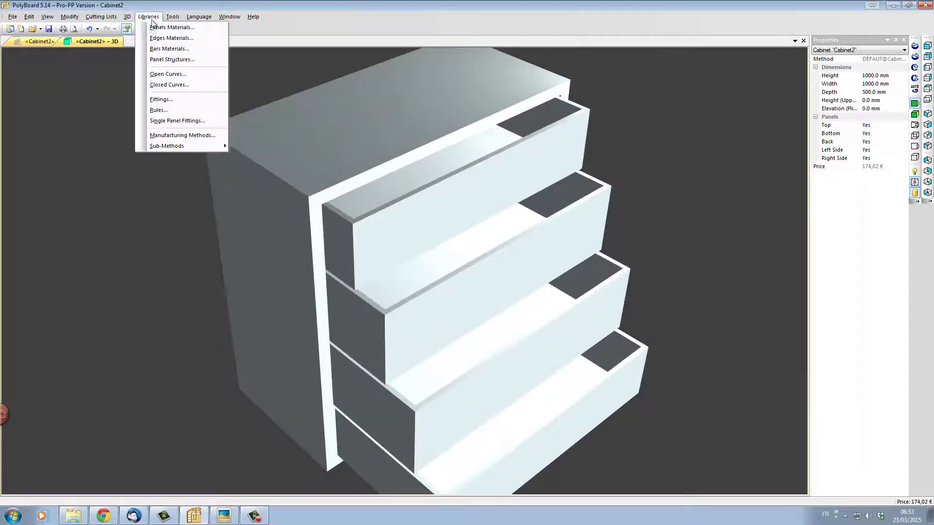
mouse_move(165, 146)
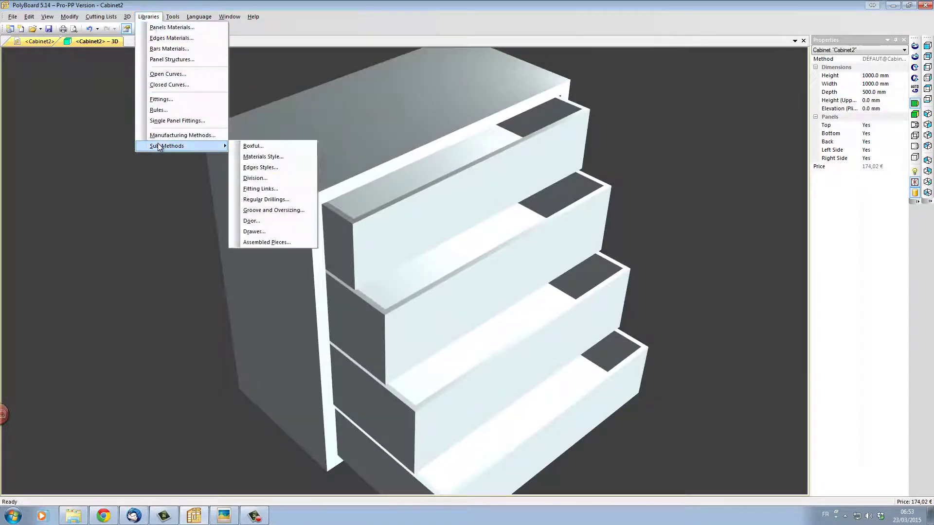
left_click(273, 240)
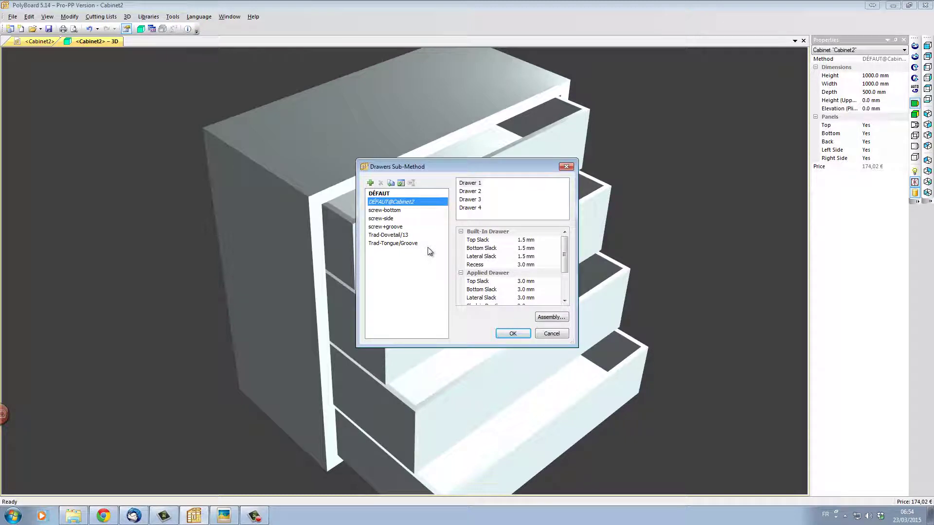
left_click(390, 183)
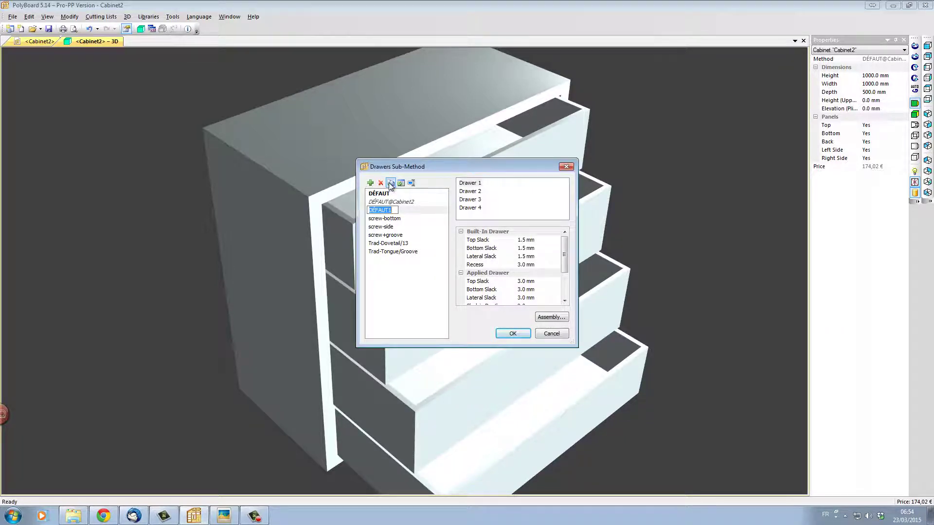
type("hefele")
key("Return")
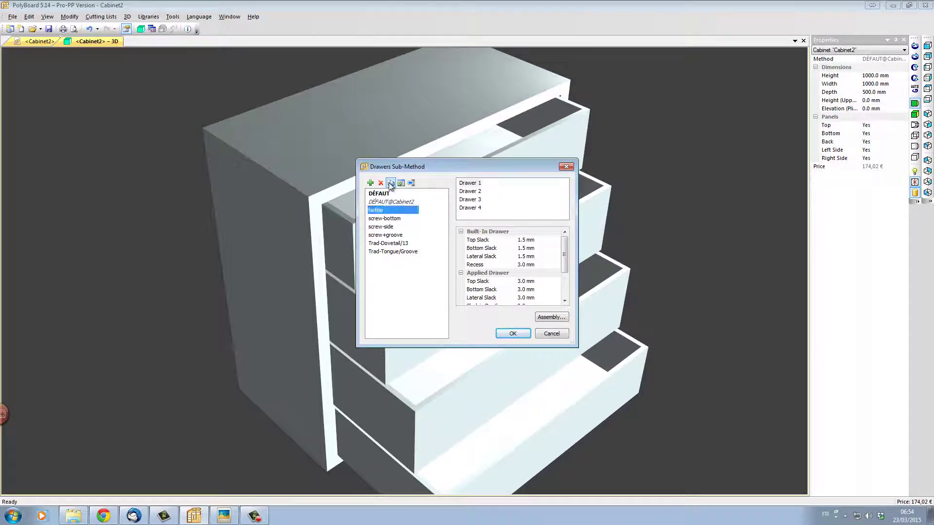
left_click(513, 333)
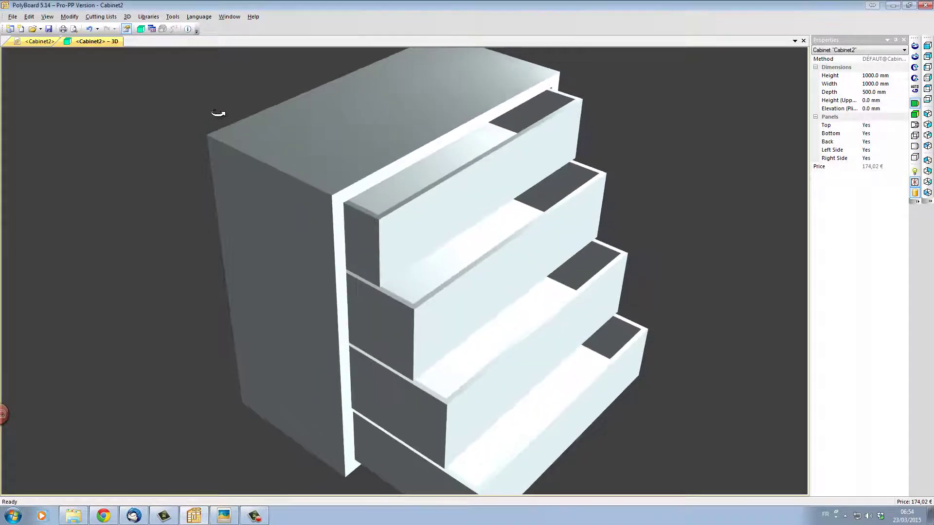
left_click_drag(369, 247, 415, 314)
key("w")
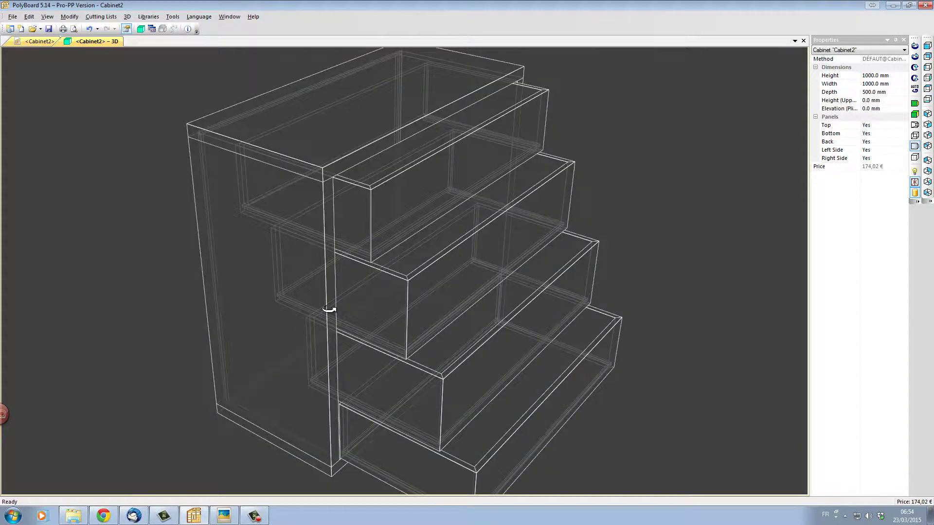